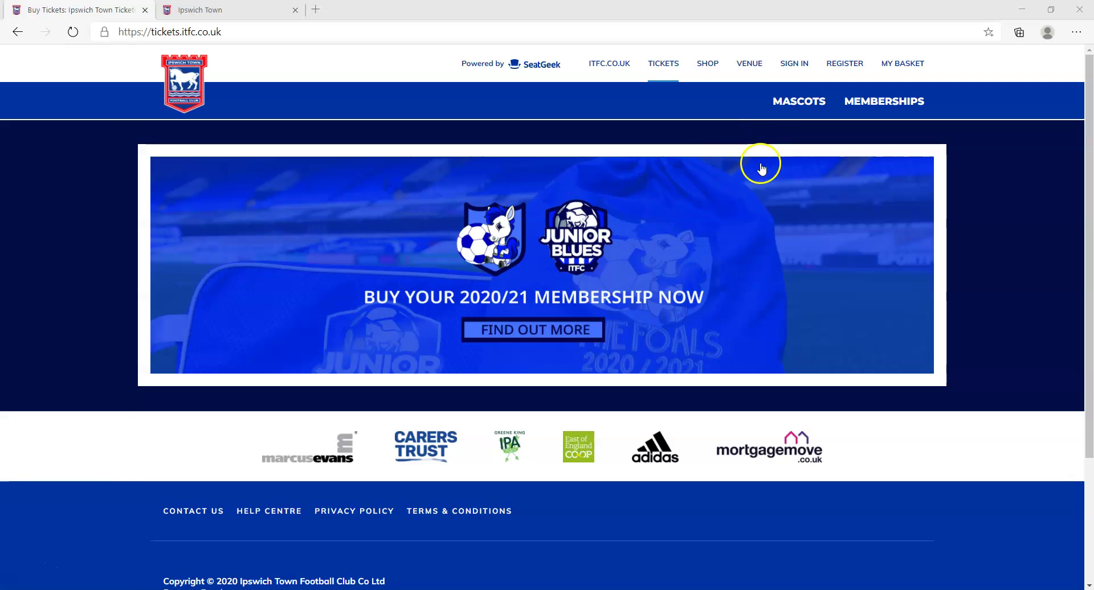
Step: Sign in to the ticketing site with the saved Supporter ID and password
left_click(792, 64)
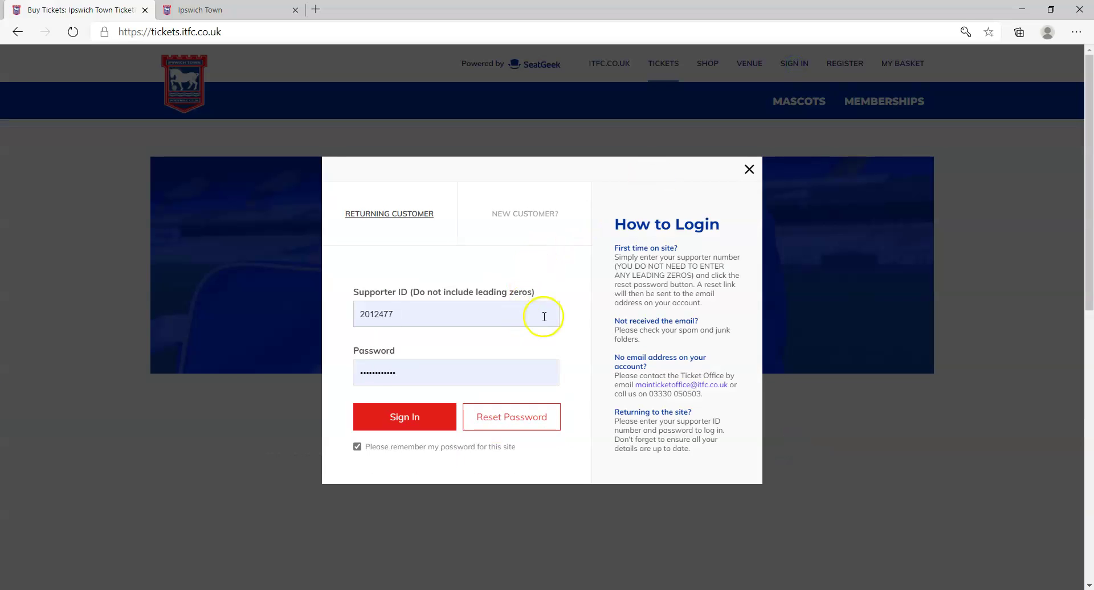
left_click(445, 420)
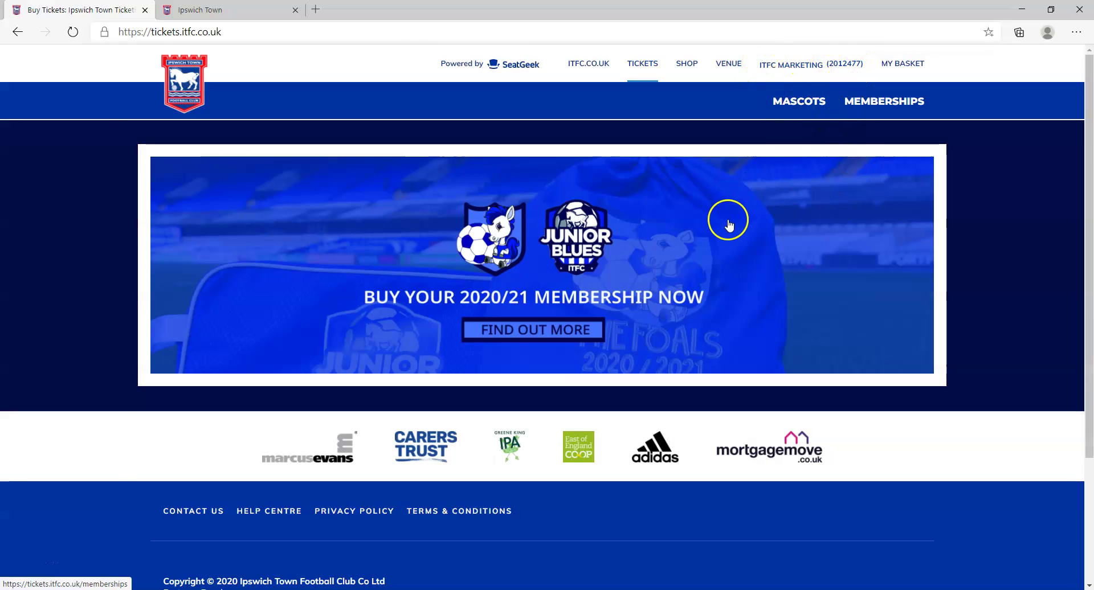
Step: Copy the Accrington Stanley match iFollow code from the account details page
left_click(801, 68)
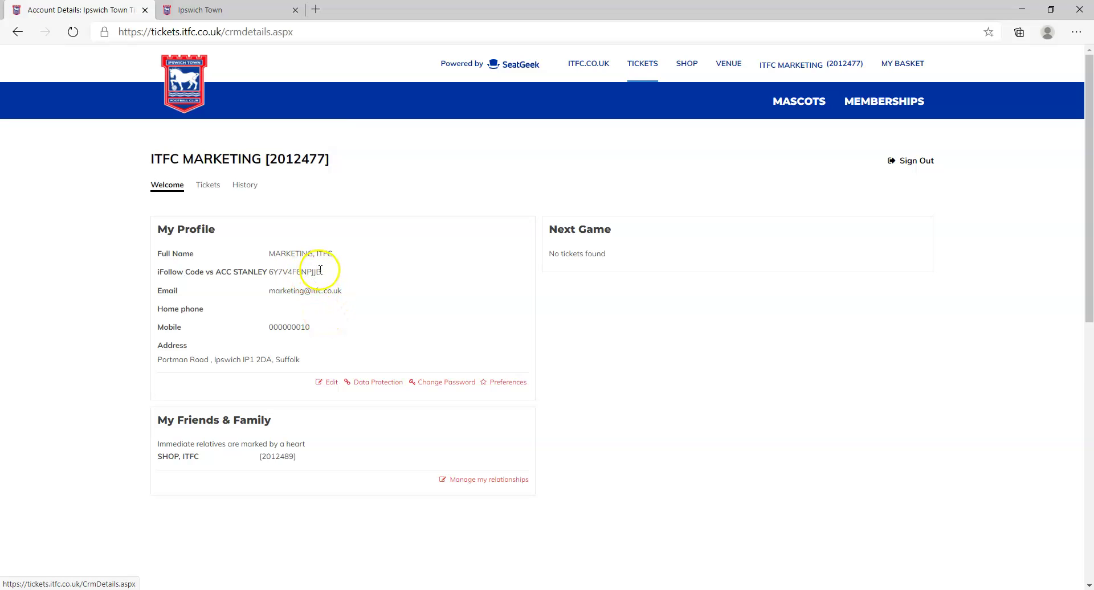
left_click_drag(322, 272, 269, 272)
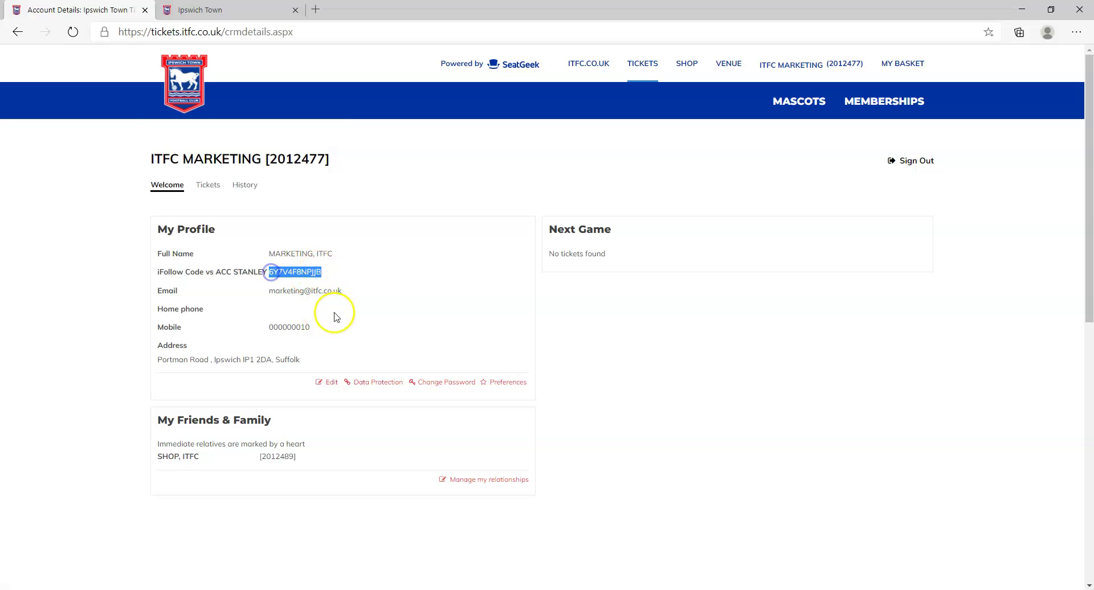
right_click(302, 275)
left_click(327, 285)
left_click(409, 327)
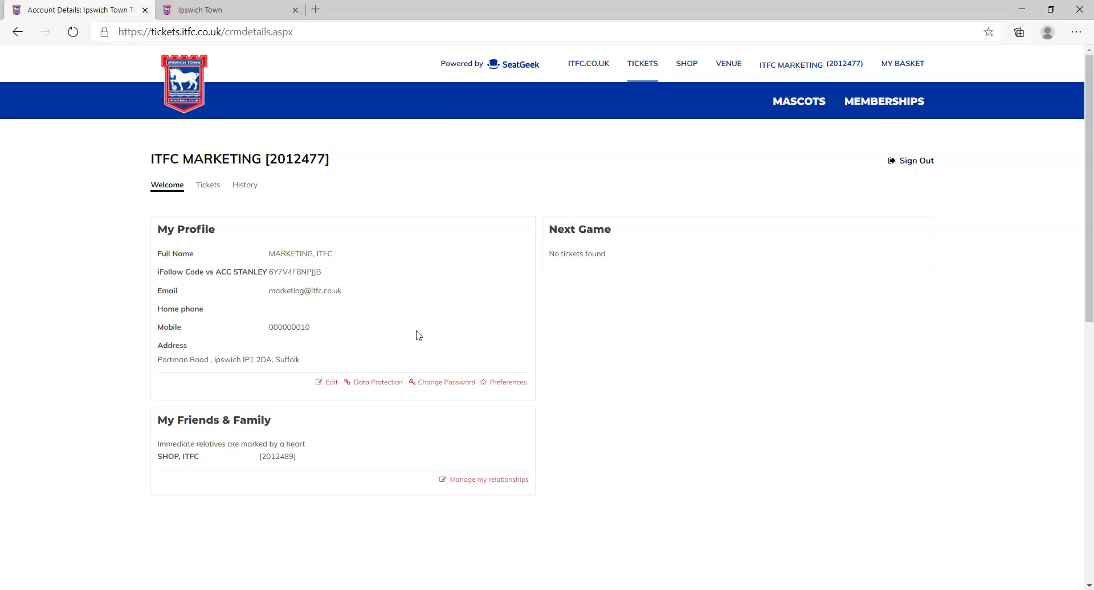
left_click(383, 333)
Step: On the itfc.co.uk tab, sign in to iFollow Ipswich with the autofilled credentials
left_click(240, 11)
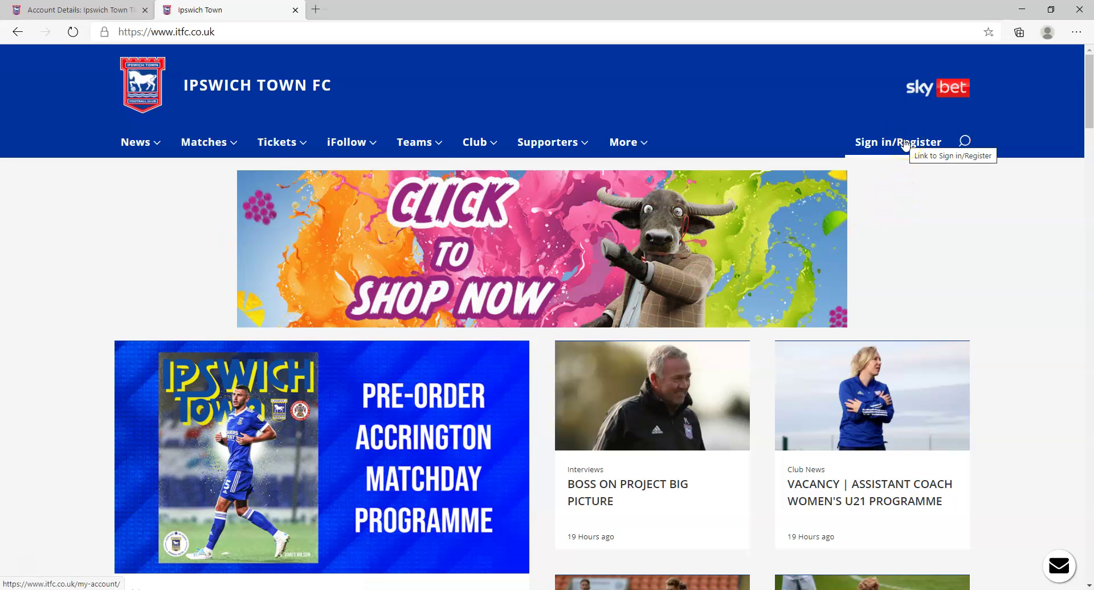
left_click(905, 143)
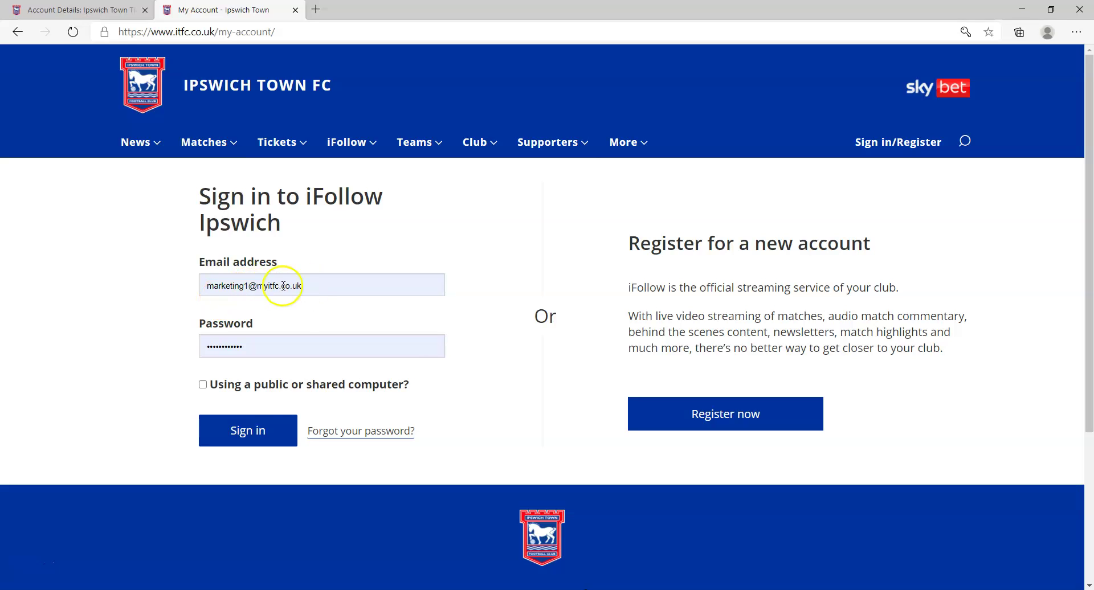
left_click(266, 432)
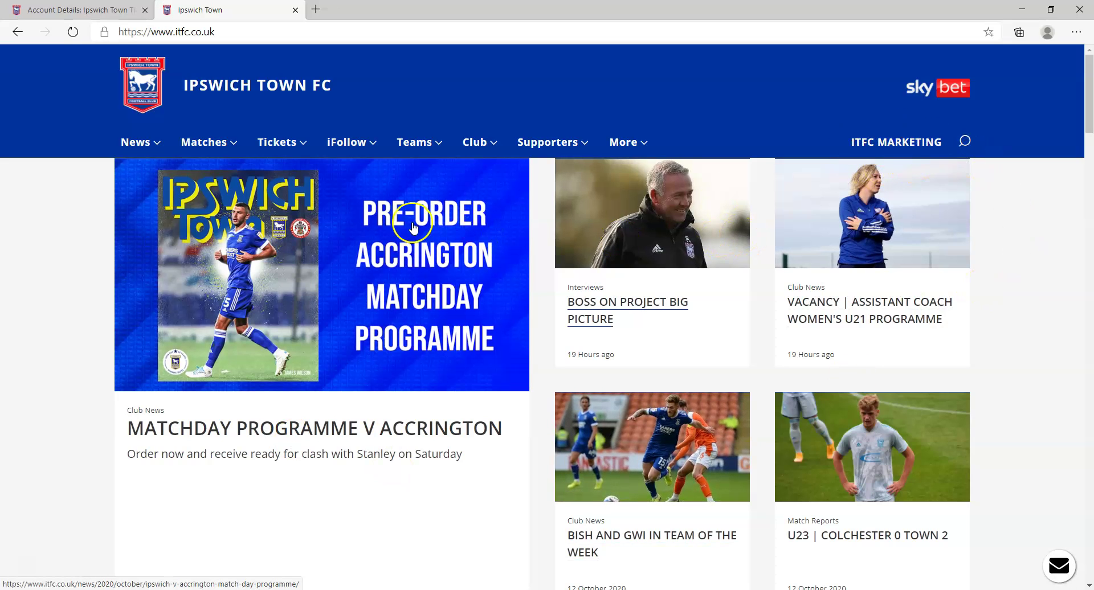
Step: Reach the £10.00 Video Match Pass payment page through iFollow's Next Match link
left_click(354, 144)
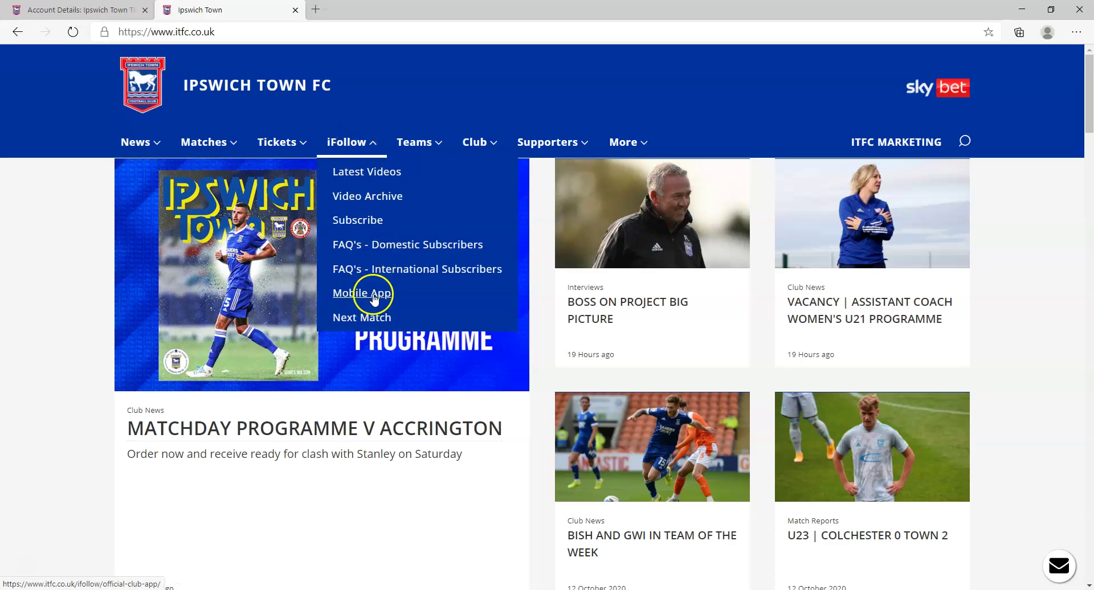
left_click(366, 317)
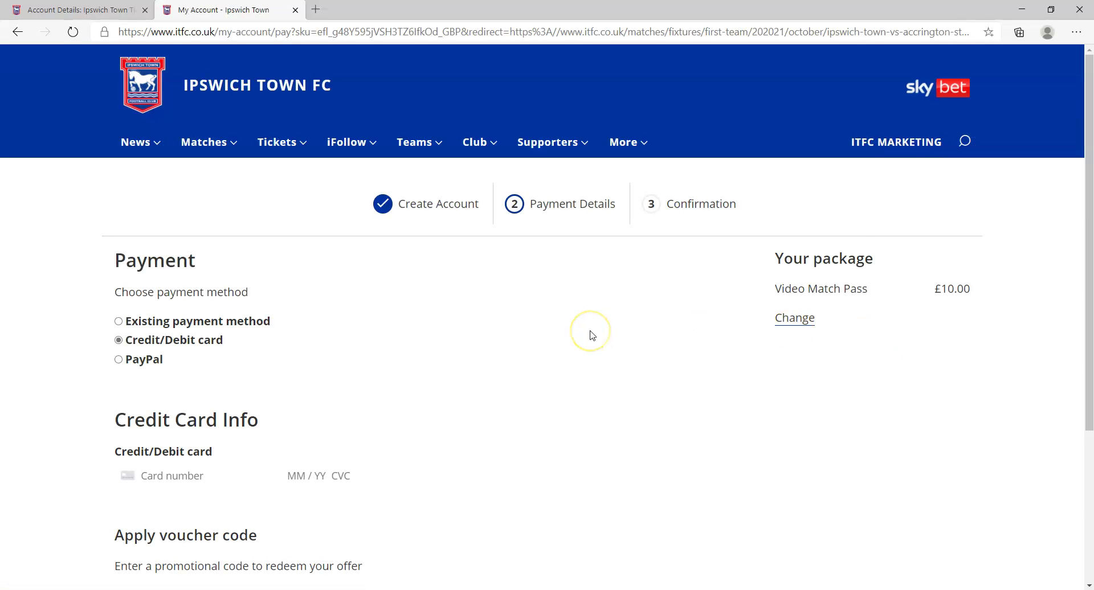
scroll(594, 333, "down", 3)
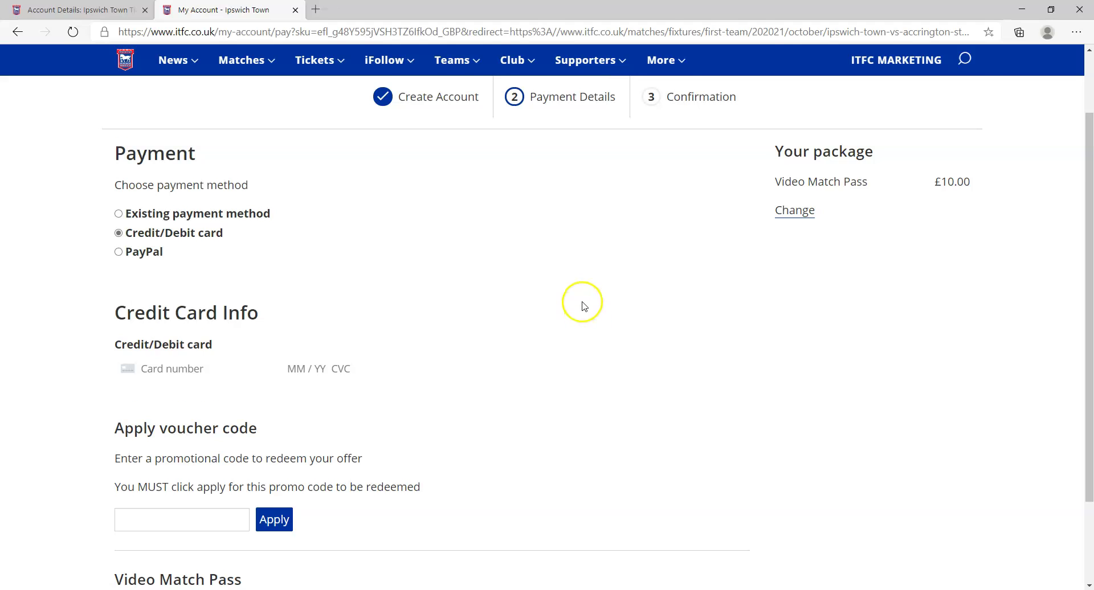
scroll(582, 304, "down", 2)
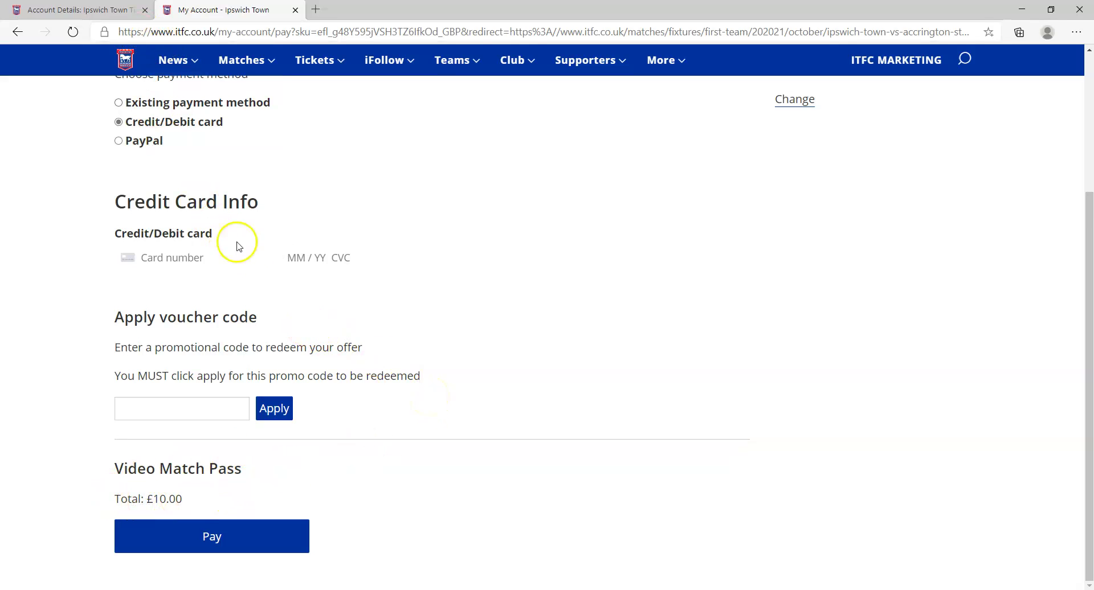
left_click(360, 271)
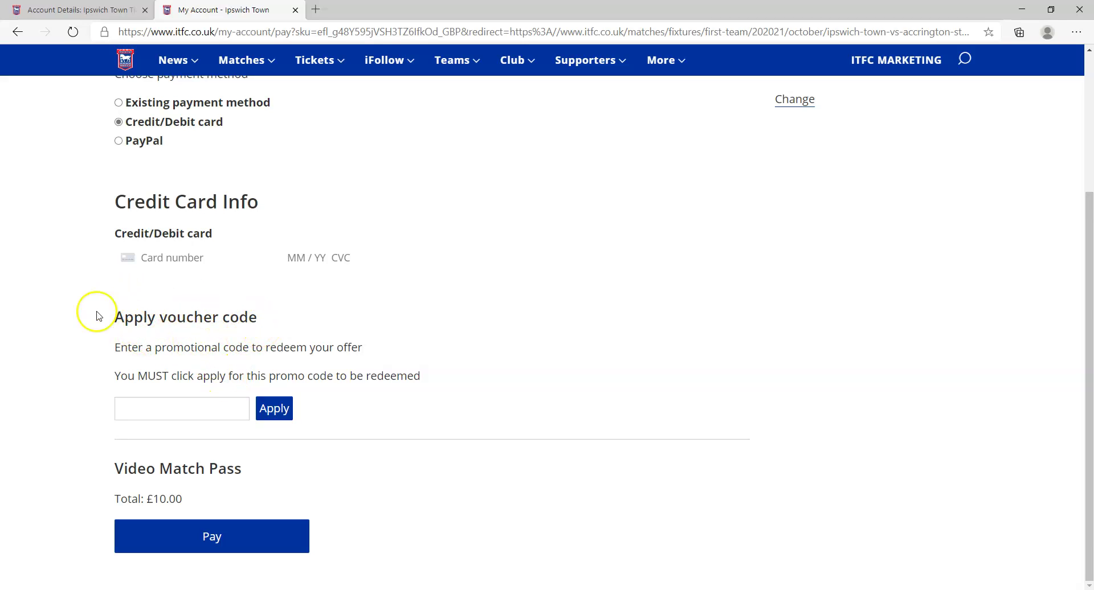
Step: Paste the copied iFollow code as a voucher and apply it, bringing the total to £0.00
left_click(154, 412)
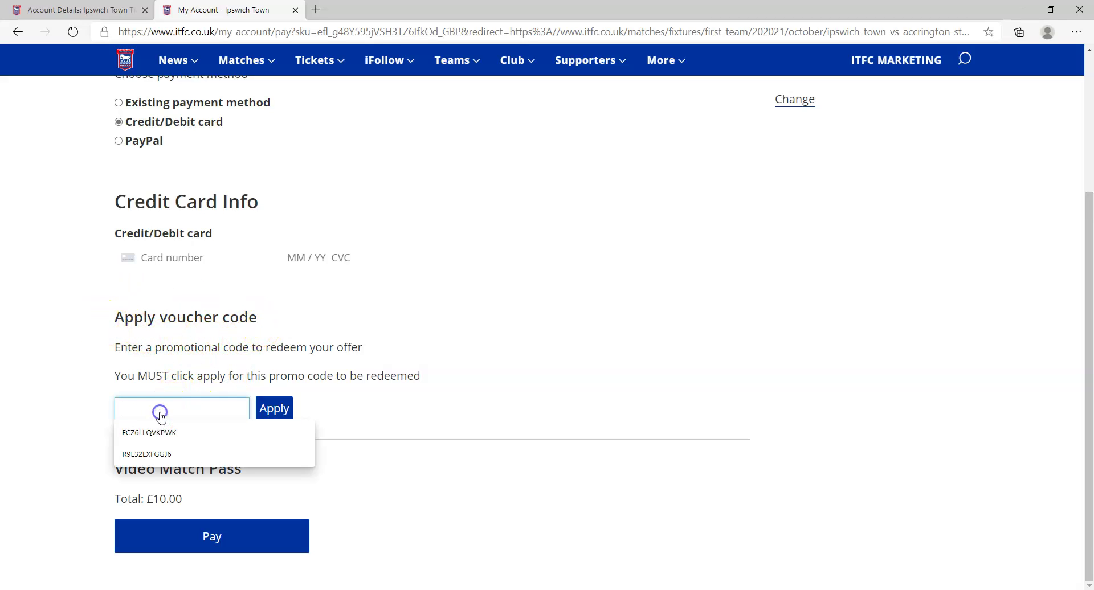
right_click(154, 414)
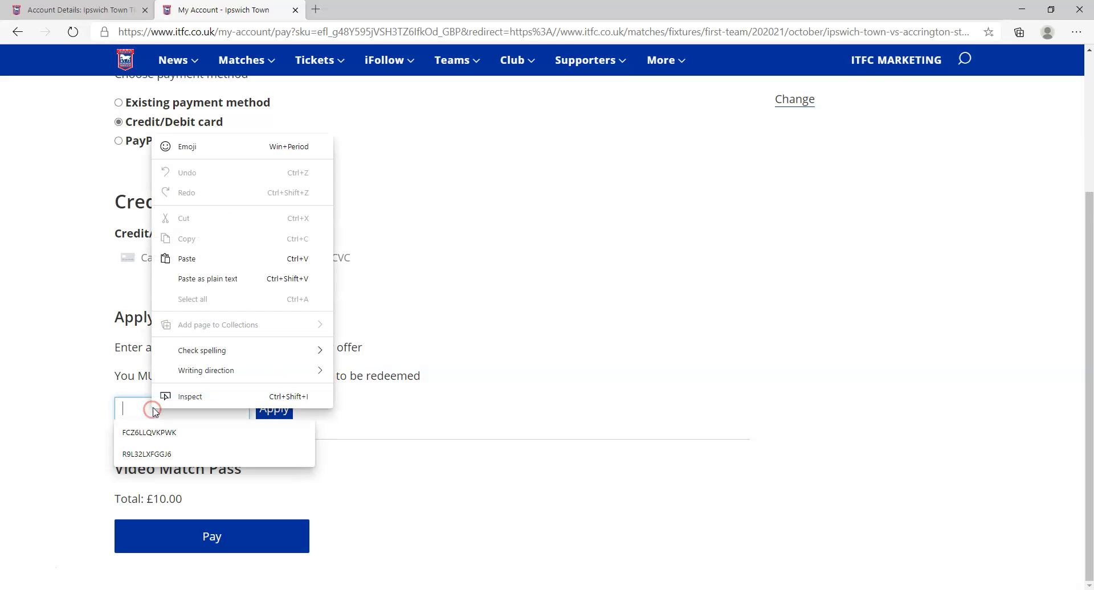
left_click(189, 255)
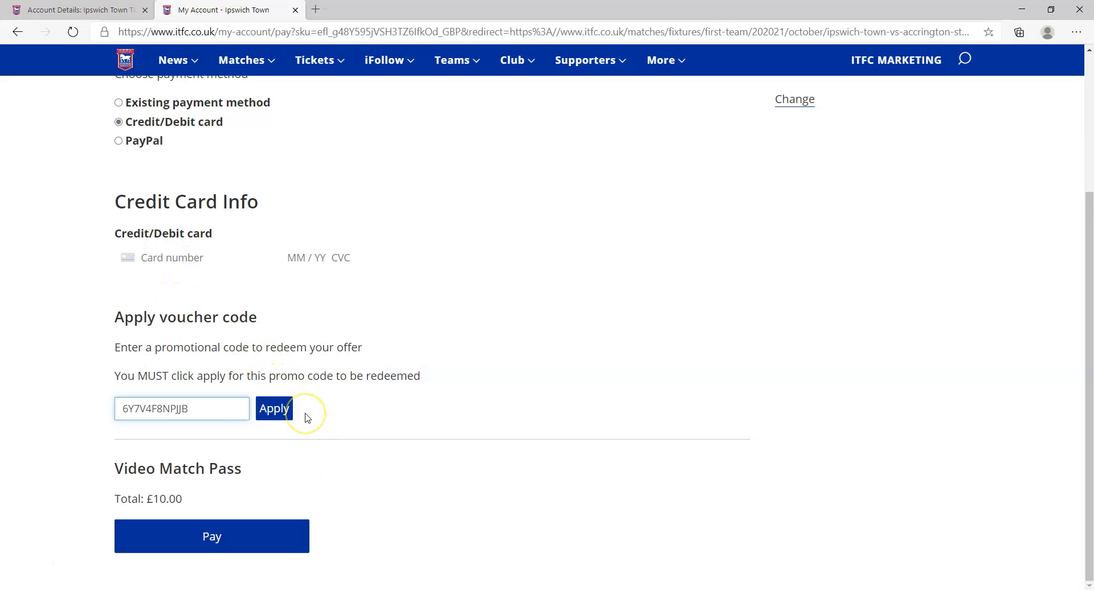
left_click(282, 415)
scroll(410, 375, "down", 1)
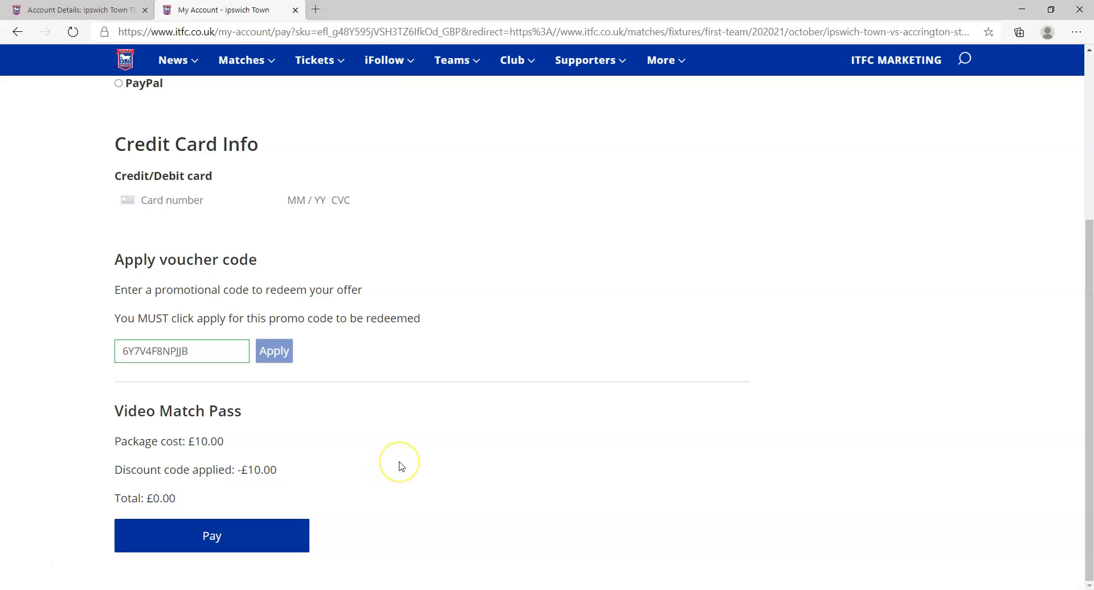
scroll(399, 464, "up", 3)
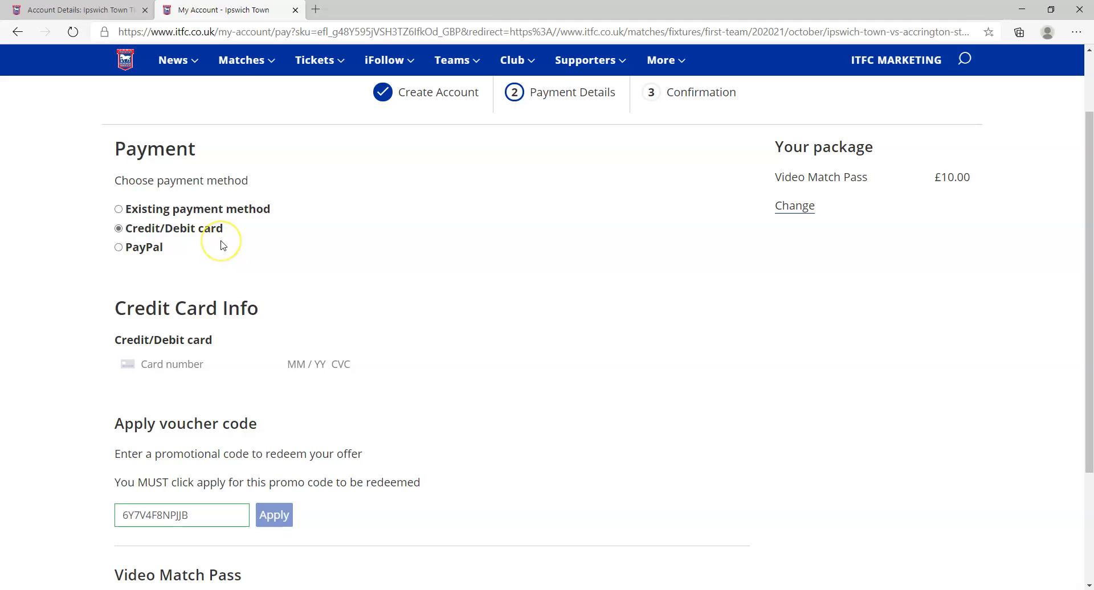
scroll(416, 371, "down", 3)
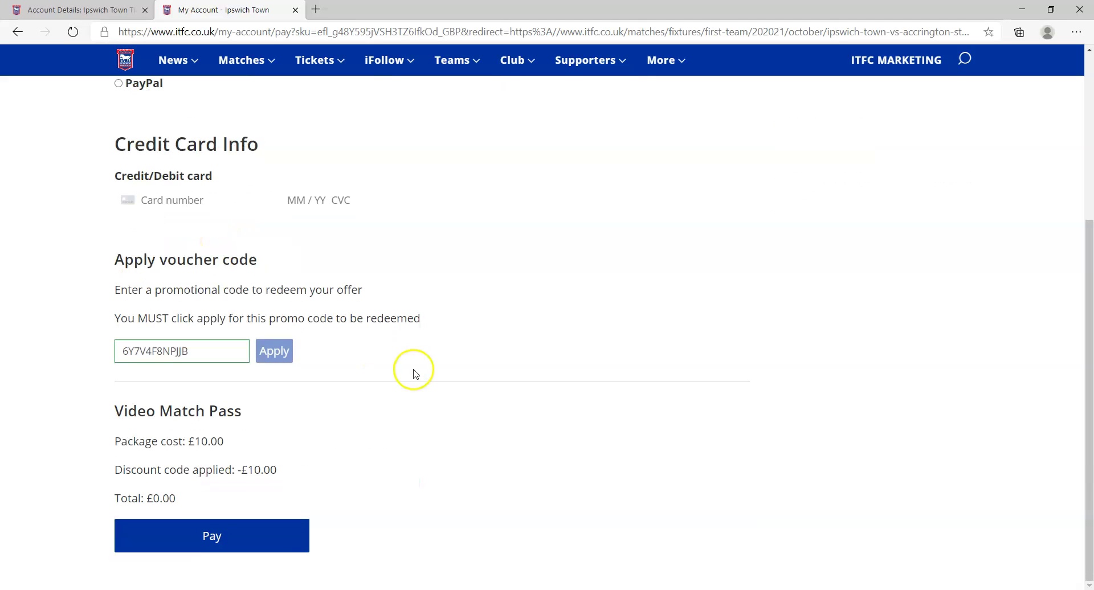
Step: Attempt to pay the £0.00 order, which reports the card number is incomplete
left_click(232, 538)
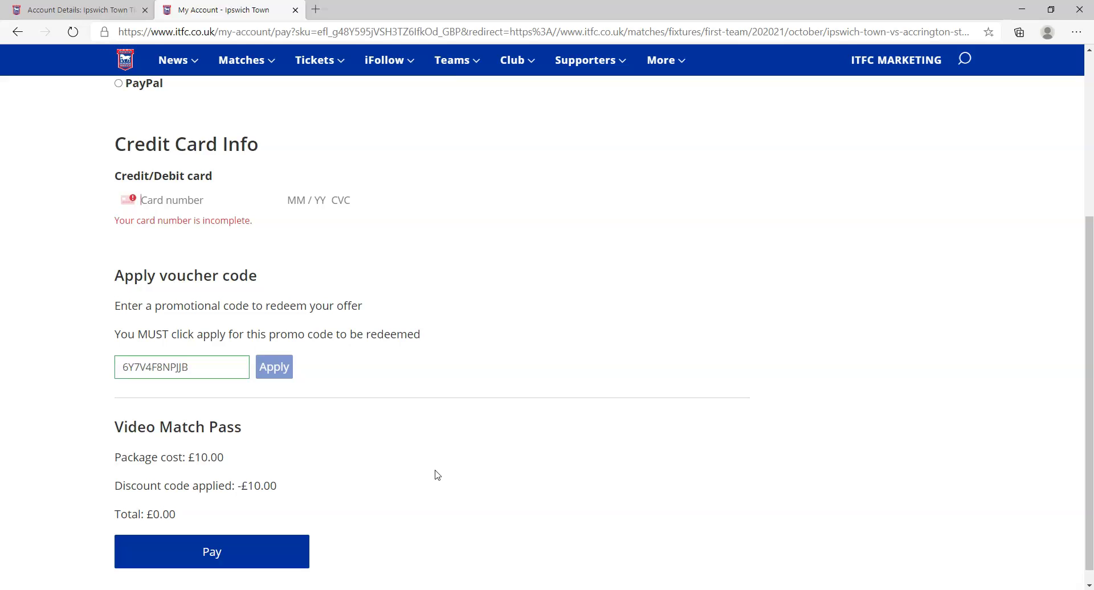
scroll(481, 393, "up", 3)
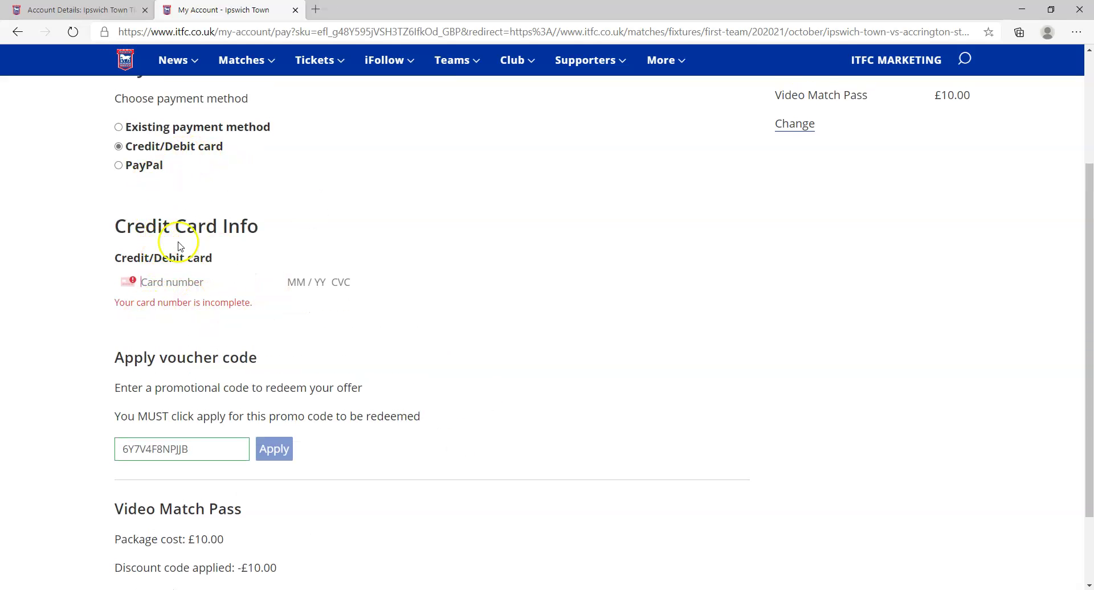
scroll(383, 313, "down", 3)
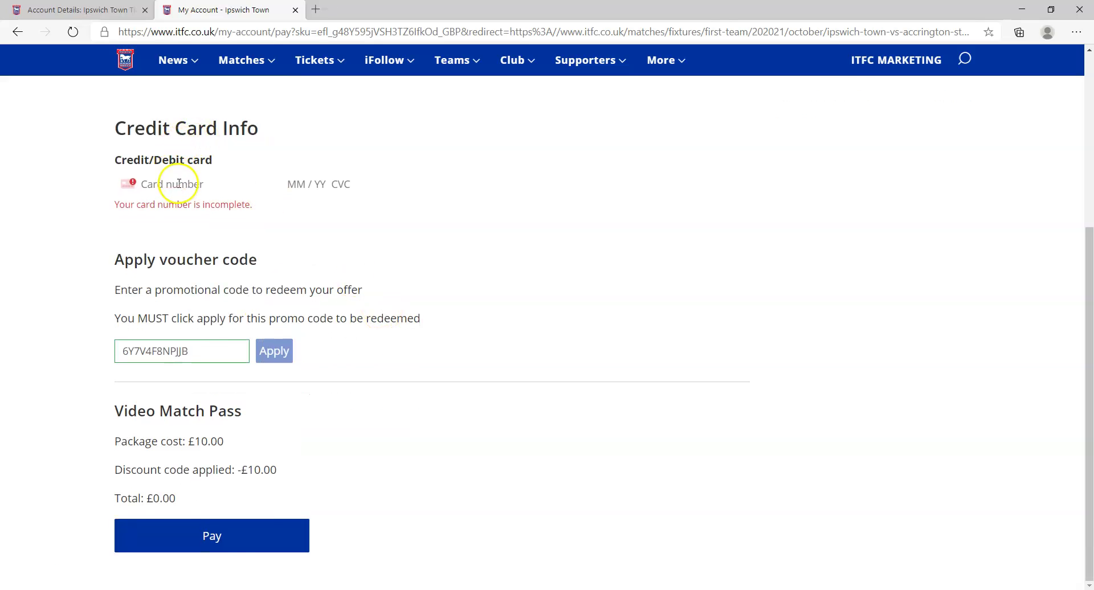
scroll(283, 227, "up", 5)
Step: Switch payment to PayPal and back to Credit/Debit card, then retry the payment
left_click(140, 229)
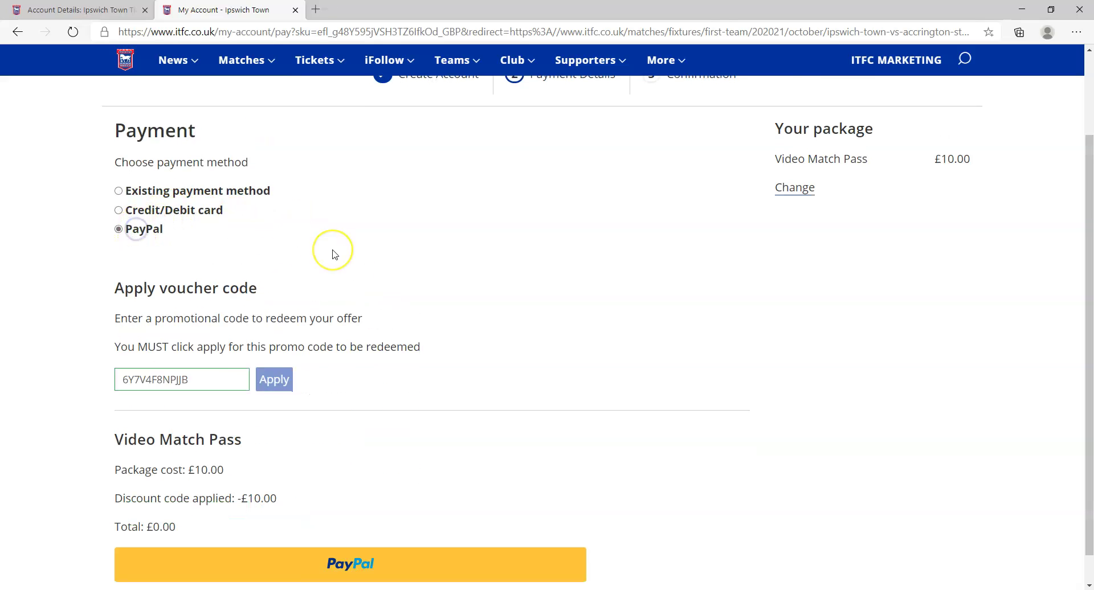
scroll(334, 254, "down", 1)
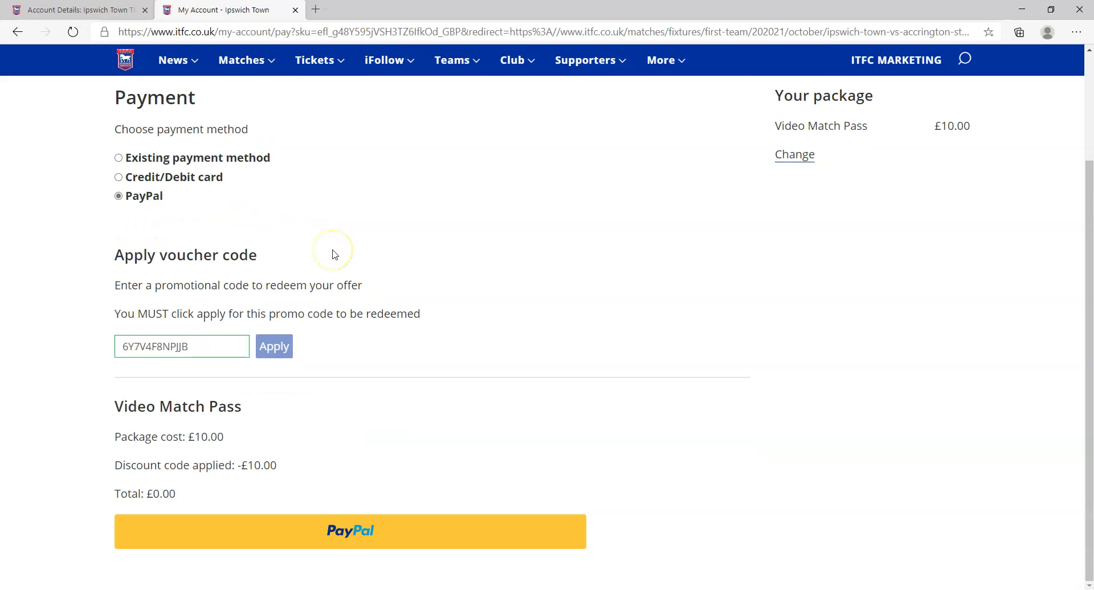
left_click(159, 177)
scroll(332, 306, "down", 4)
left_click(237, 542)
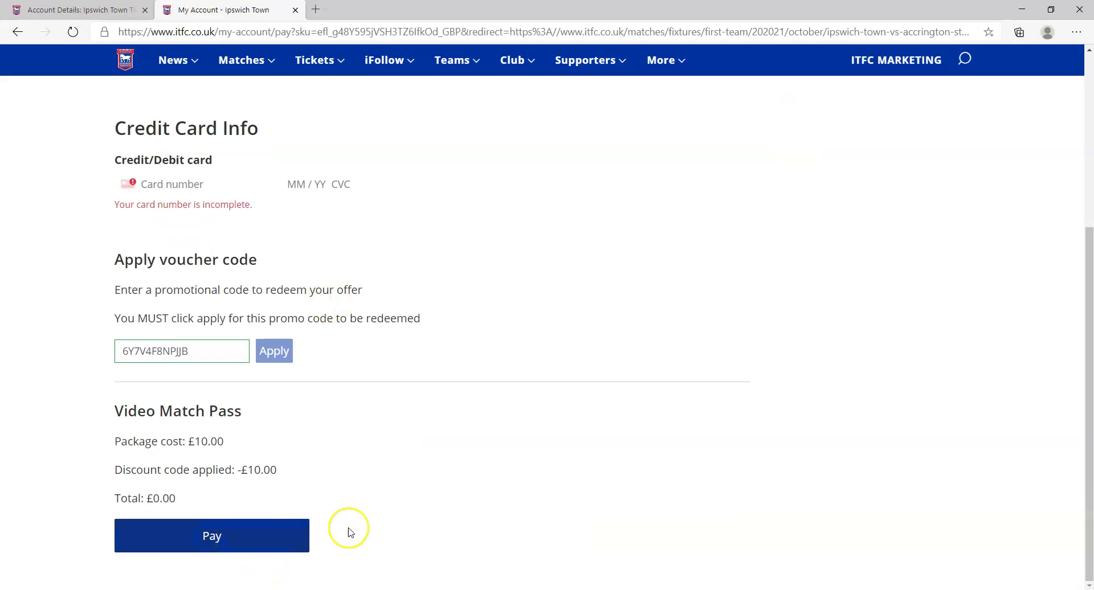